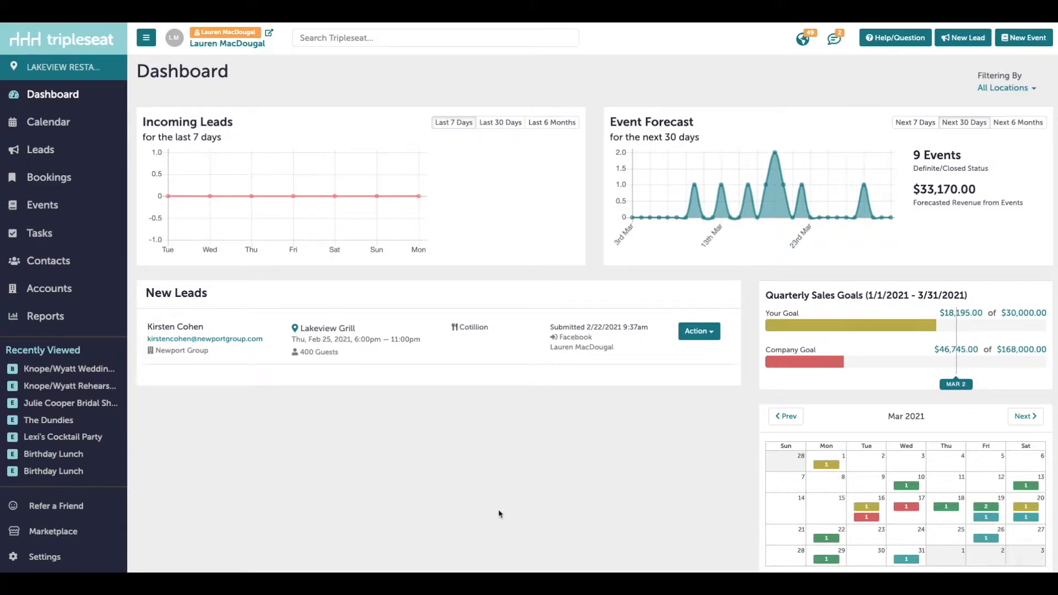
Bring up the Locations list showing Lakeview Grill and Lakeview Restaurant, and select Lakeview Restaurant's details
click(77, 557)
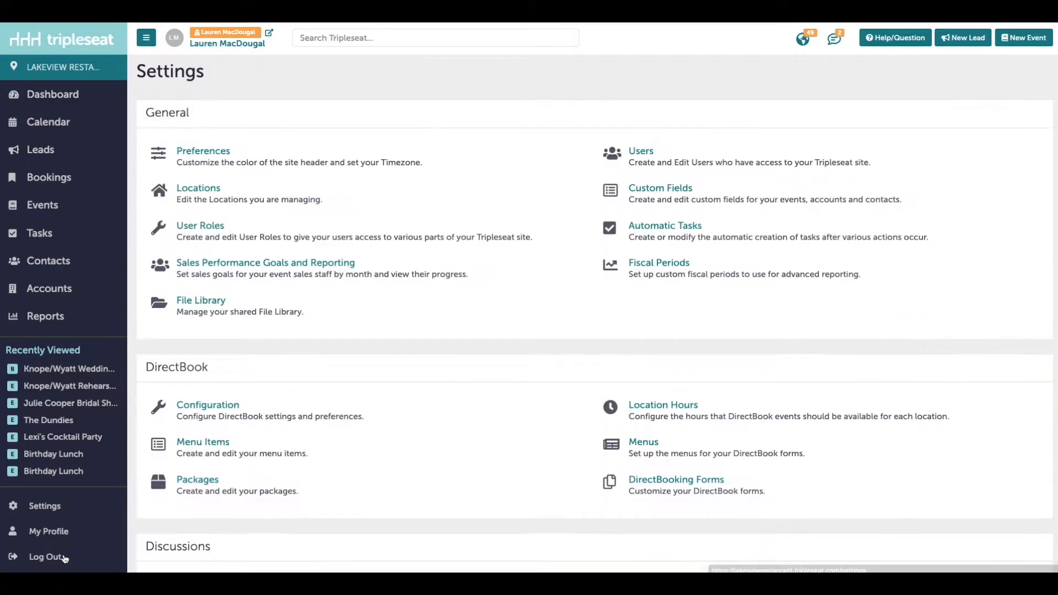
click(234, 196)
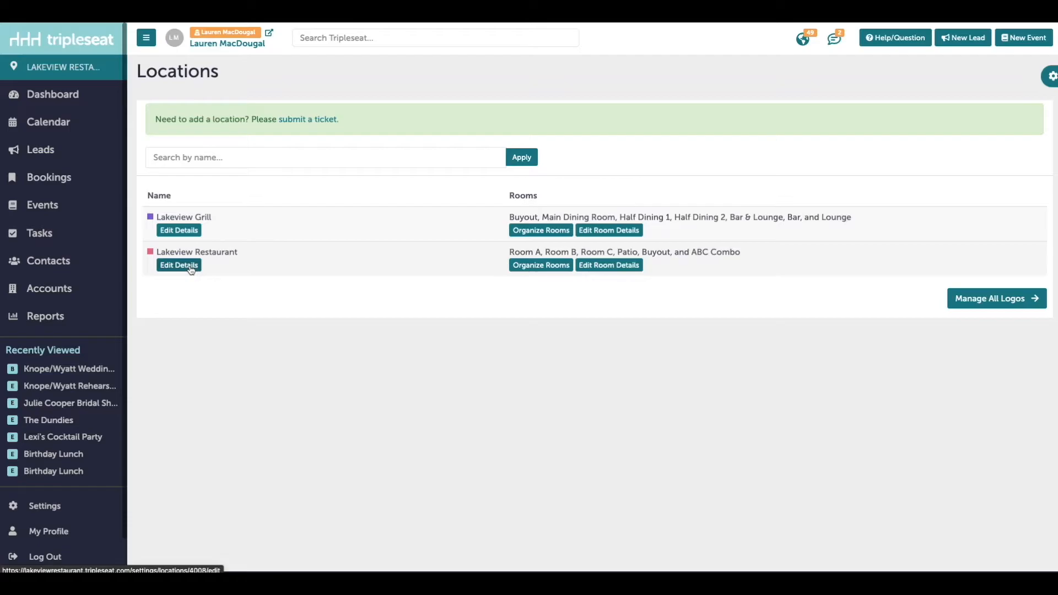
click(179, 265)
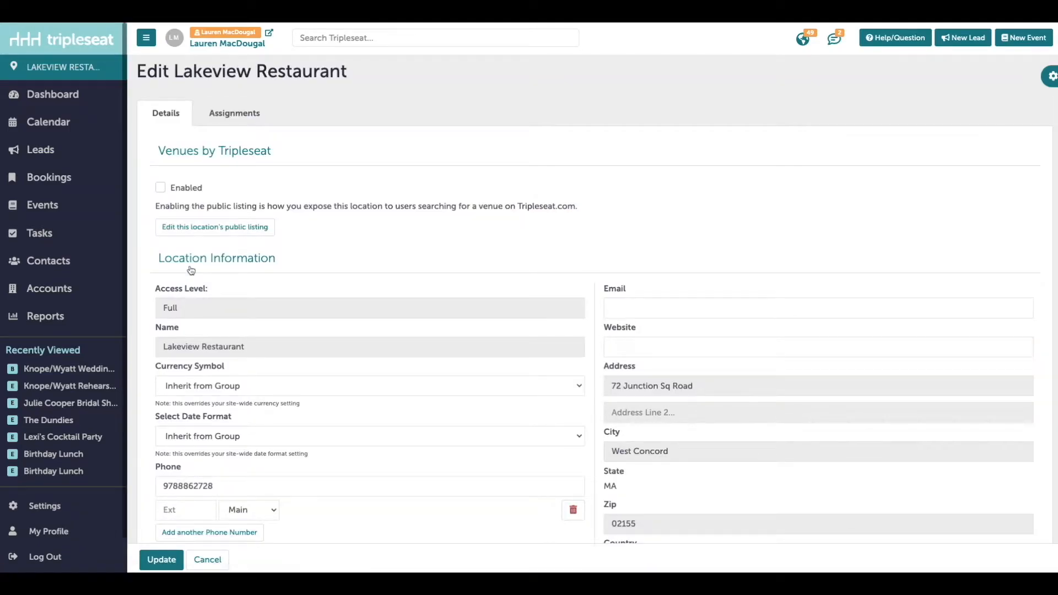
Scroll through Lakeview Restaurant's location information down to the Guest Portal and Event Style options
scroll(355, 246, down, 3)
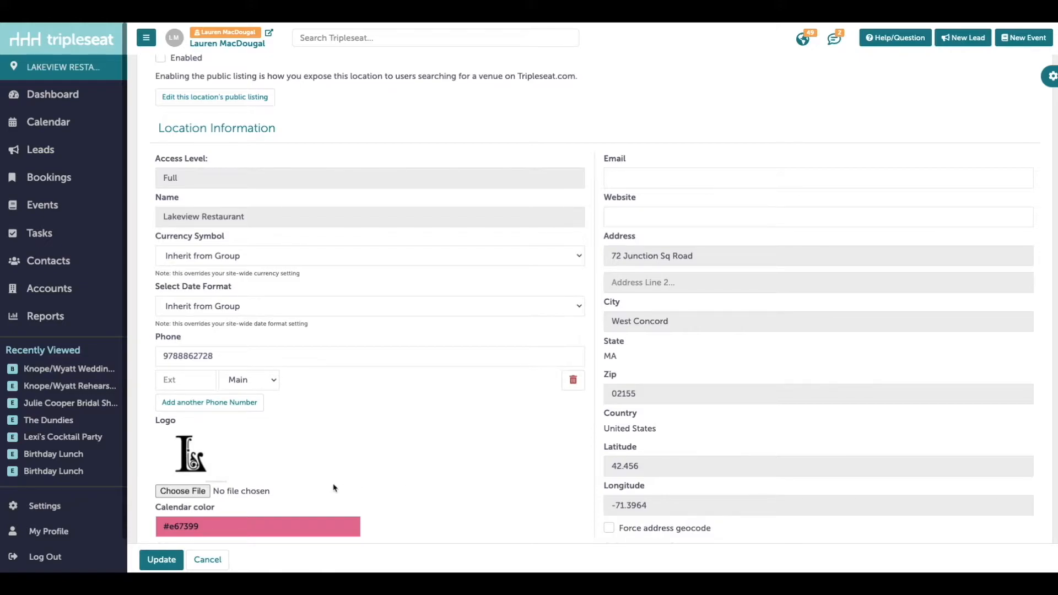
scroll(335, 488, down, 1)
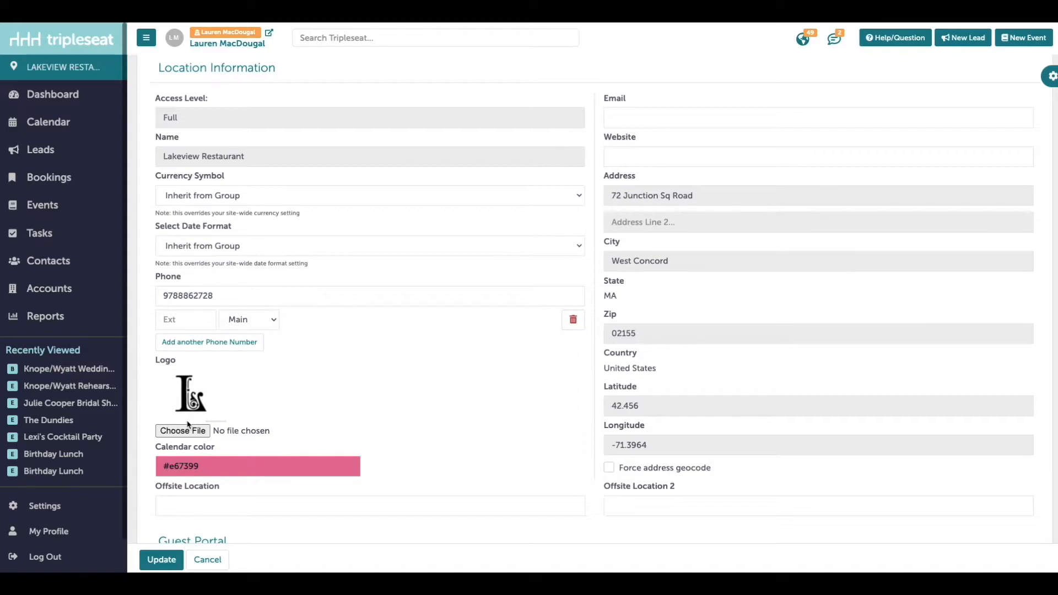
scroll(188, 424, down, 5)
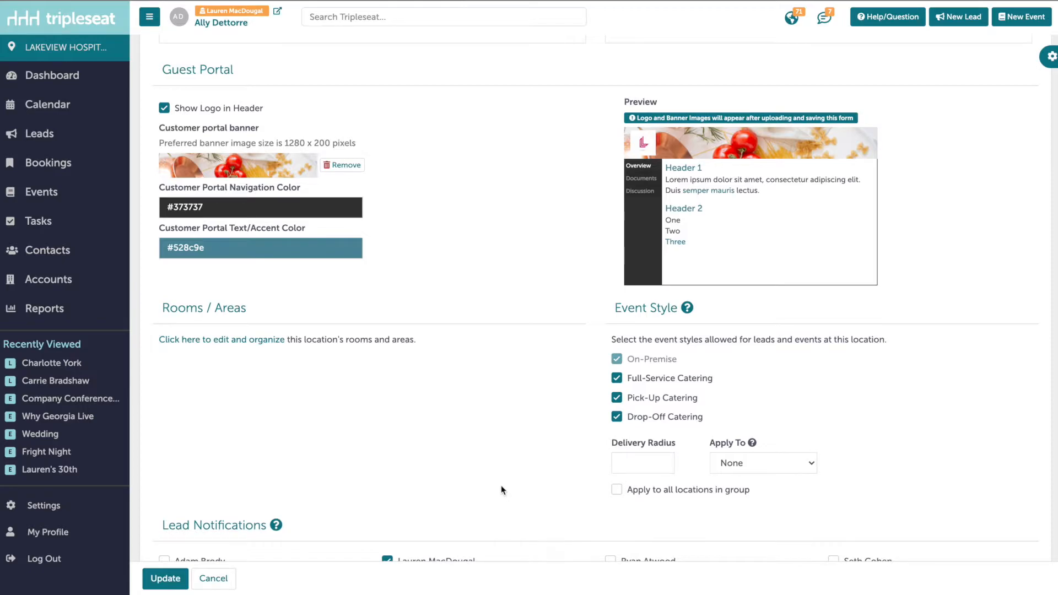
click(259, 202)
click(312, 252)
click(459, 318)
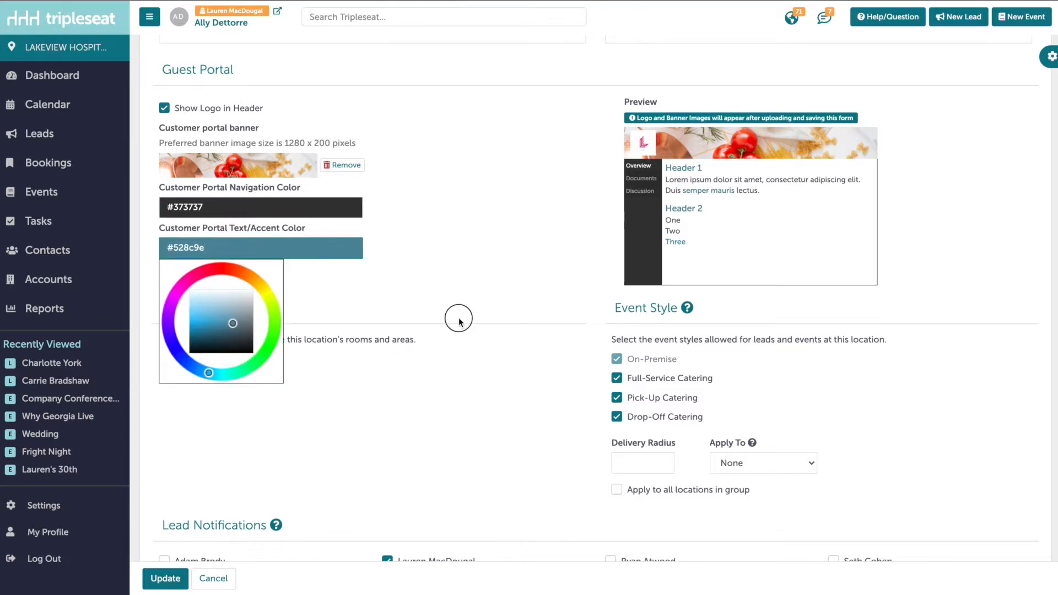
drag(363, 147, 158, 142)
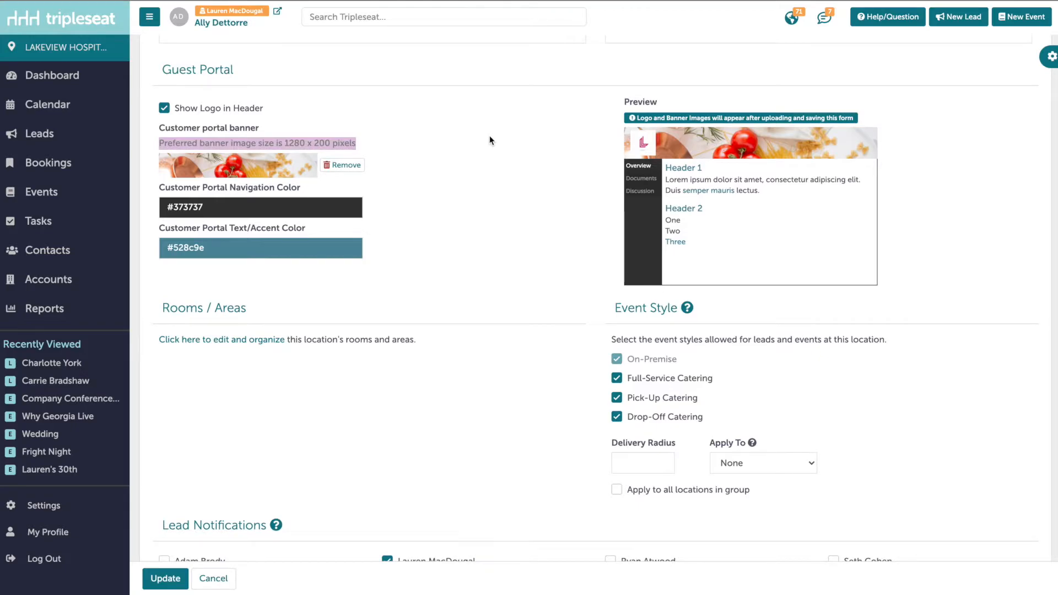
scroll(490, 140, down, 1)
drag(613, 285, 677, 281)
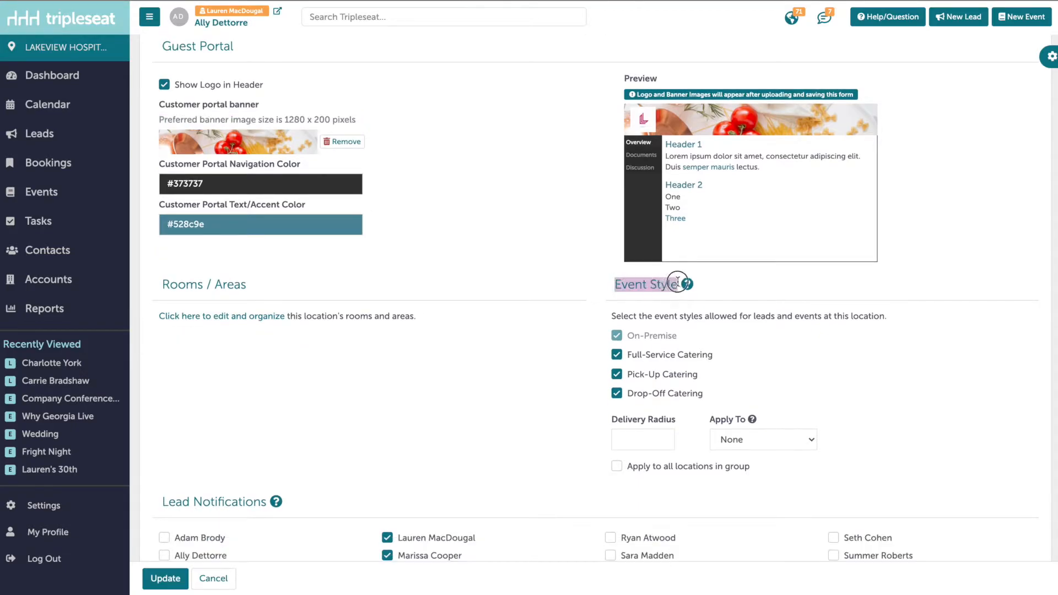
click(517, 299)
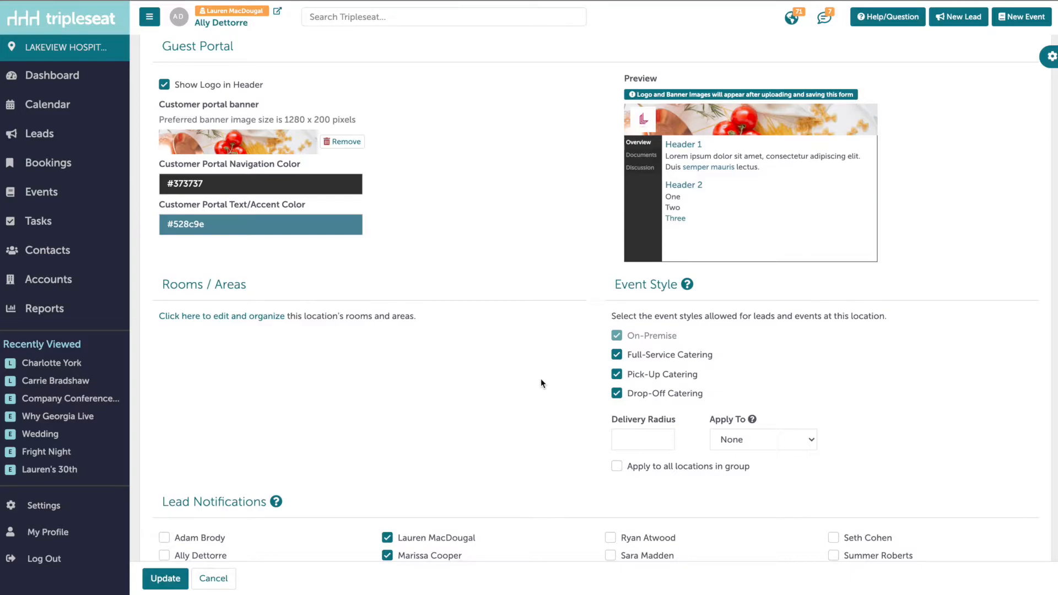
Enter a delivery radius of 50 and apply it to Both lead and DirectBook forms
click(629, 438)
text(50)
click(755, 446)
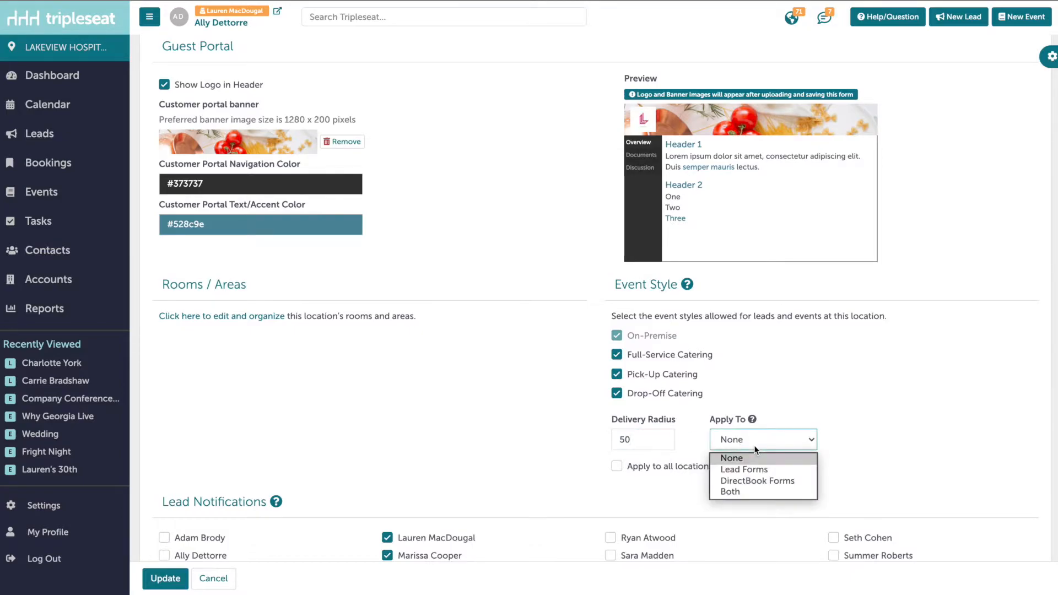
click(757, 492)
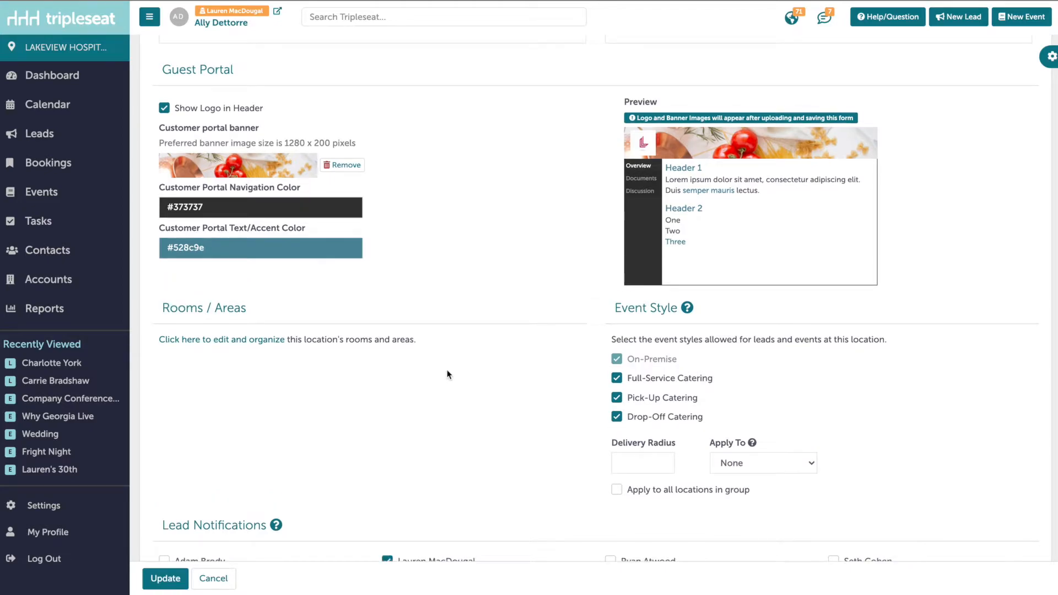
Enter an outside e-mail address in Non-Tripleseat User Email Notifications under Lead Notifications
scroll(447, 375, down, 2)
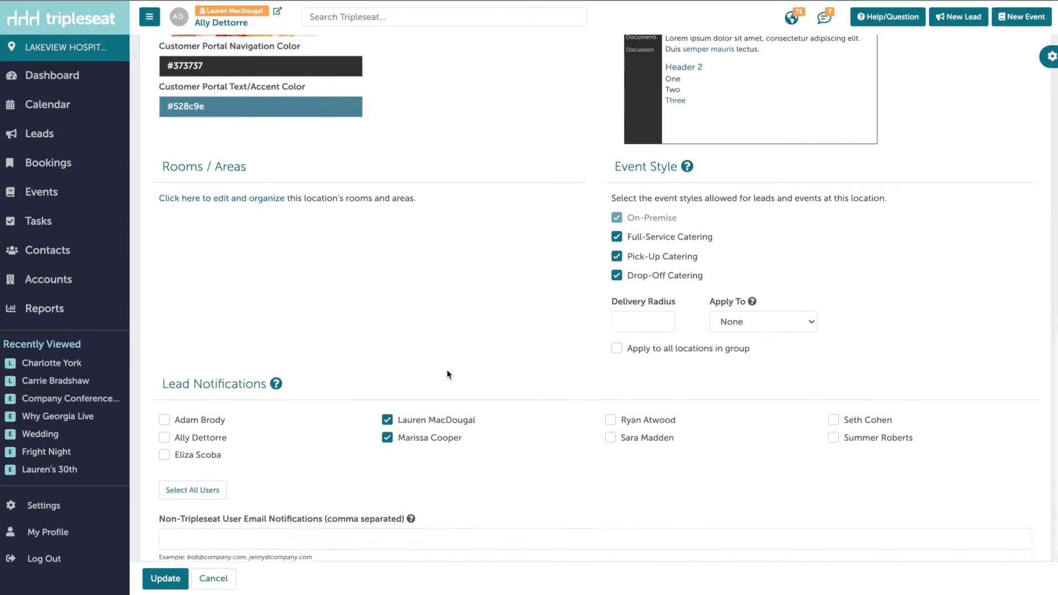
scroll(447, 374, down, 1)
triple_click(247, 353)
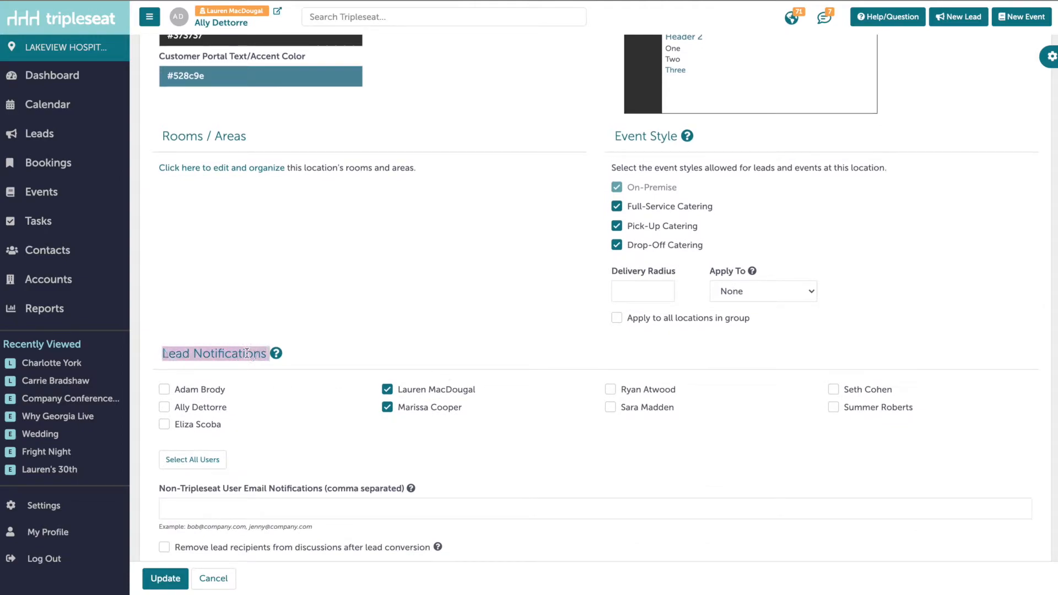
click(263, 326)
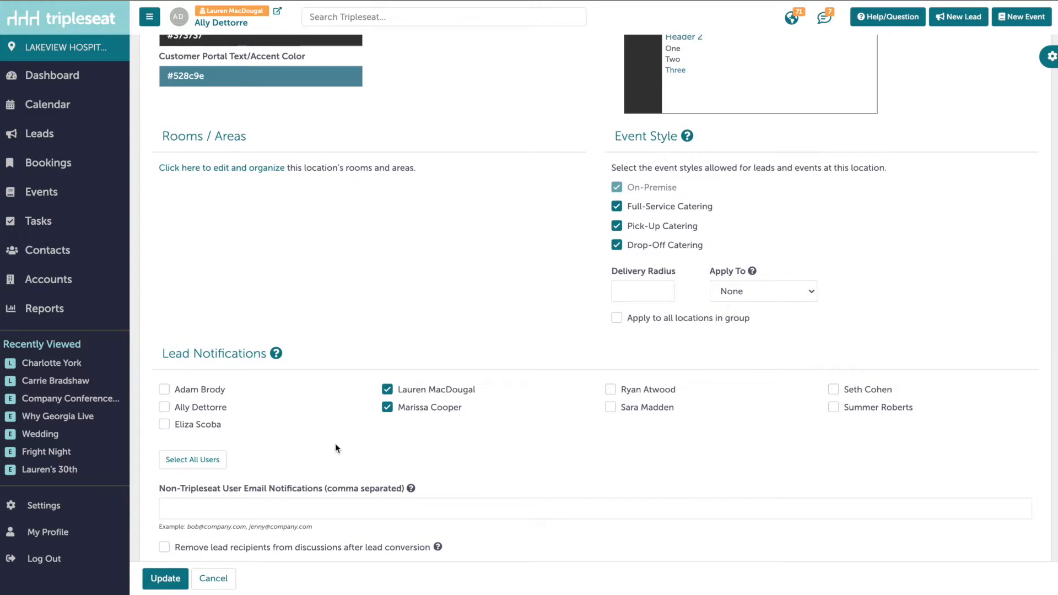
scroll(335, 443, down, 1)
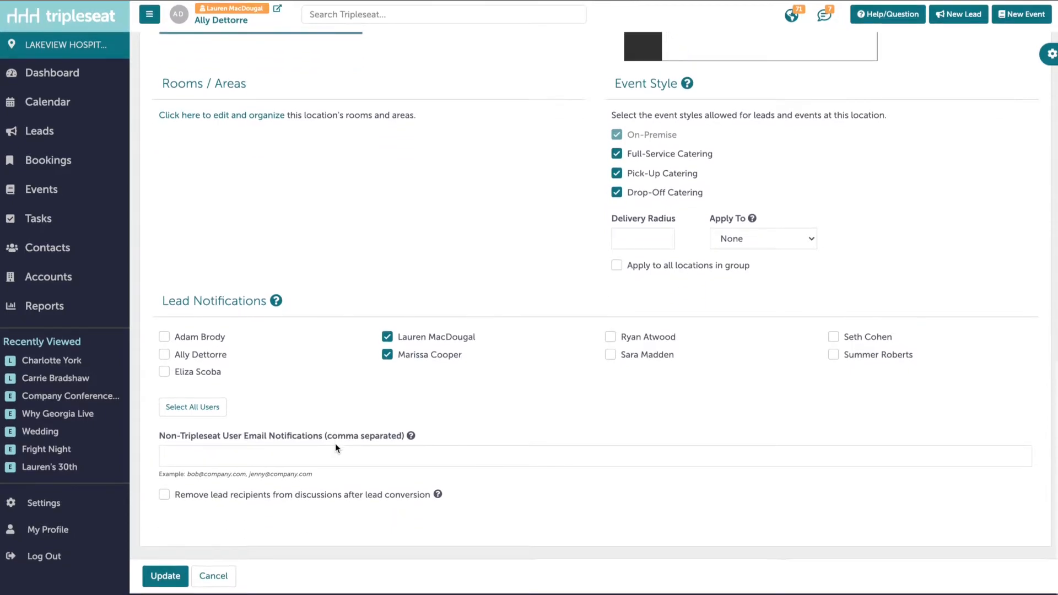
click(303, 462)
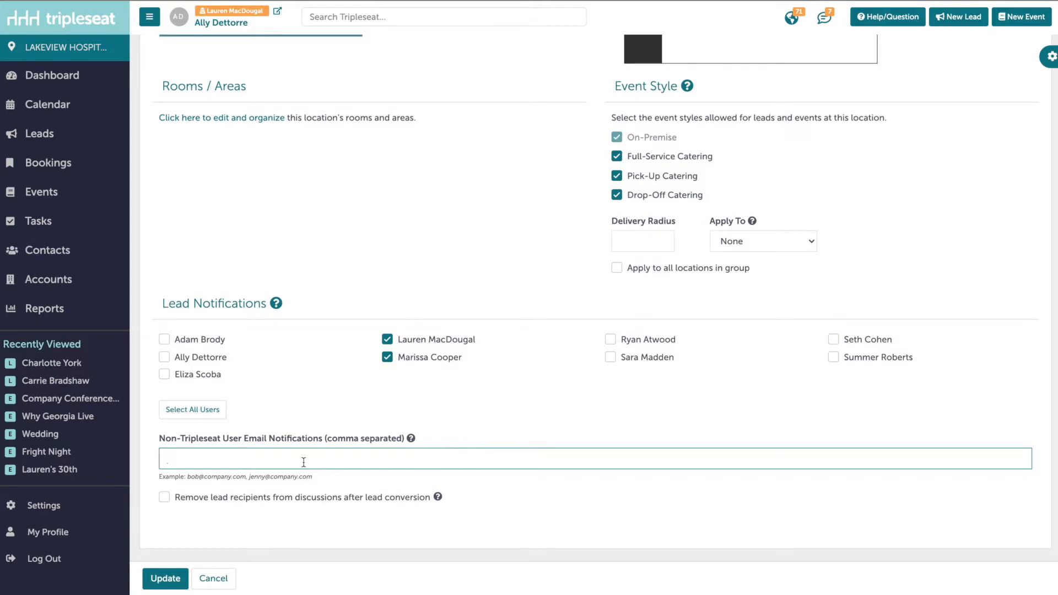
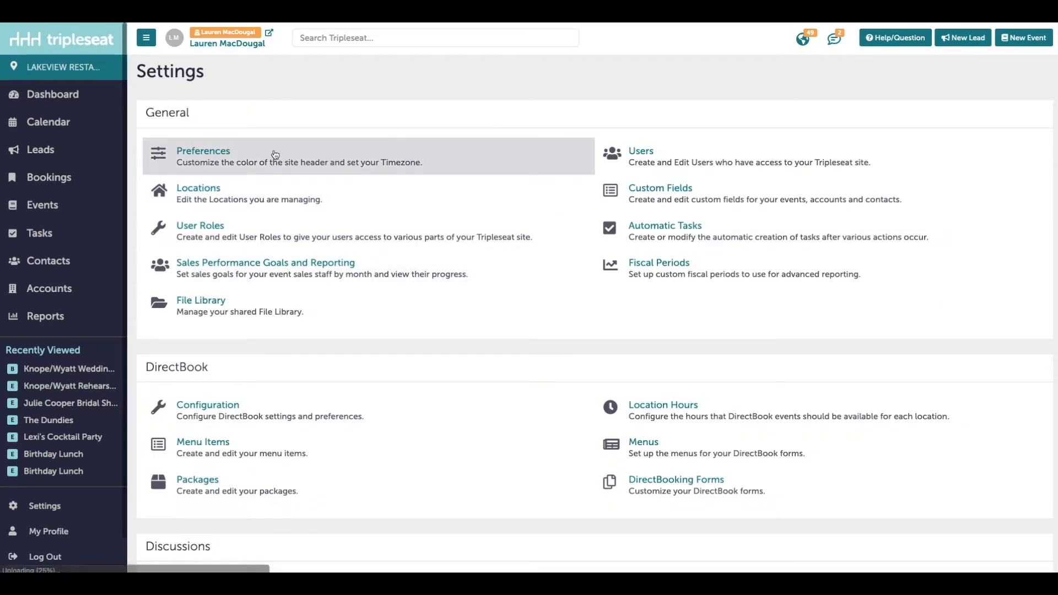
In Site Preferences, review timezone, currency, date format, calendar start day, hours and holidays settings
click(275, 155)
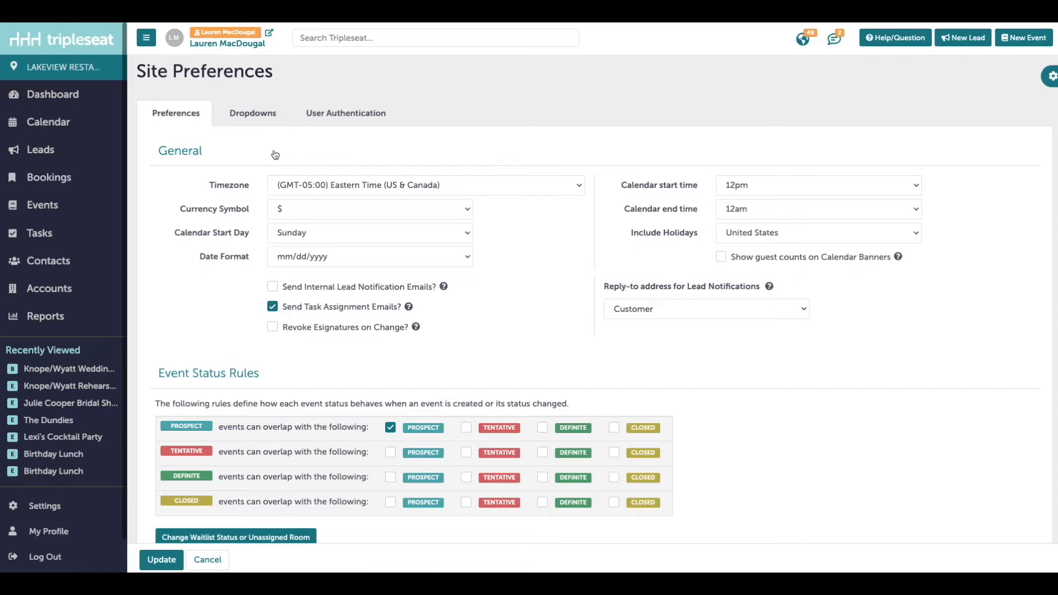
double_click(181, 153)
click(169, 215)
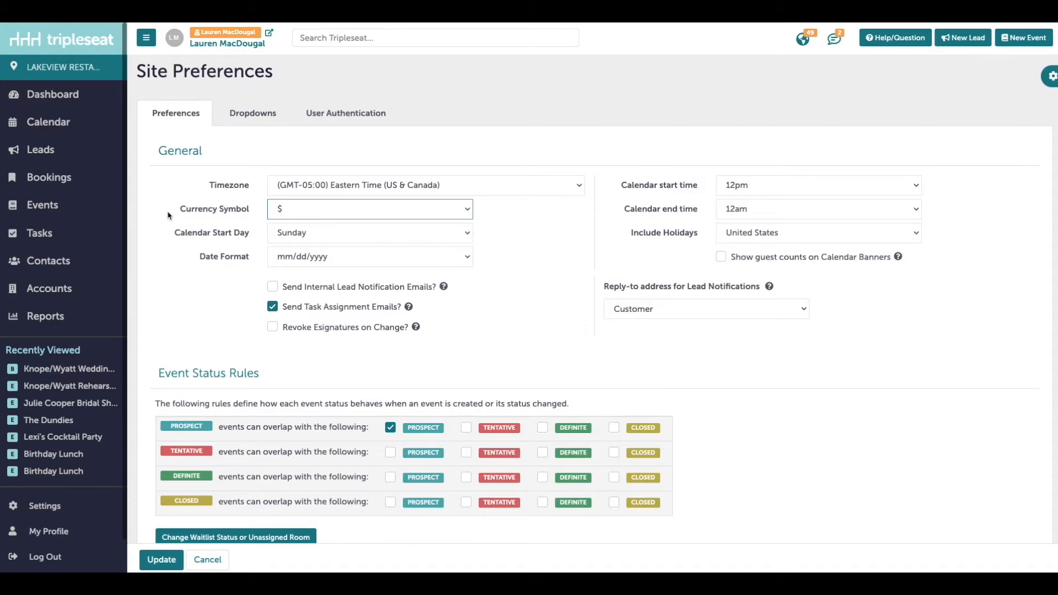
drag(208, 187, 251, 187)
double_click(183, 210)
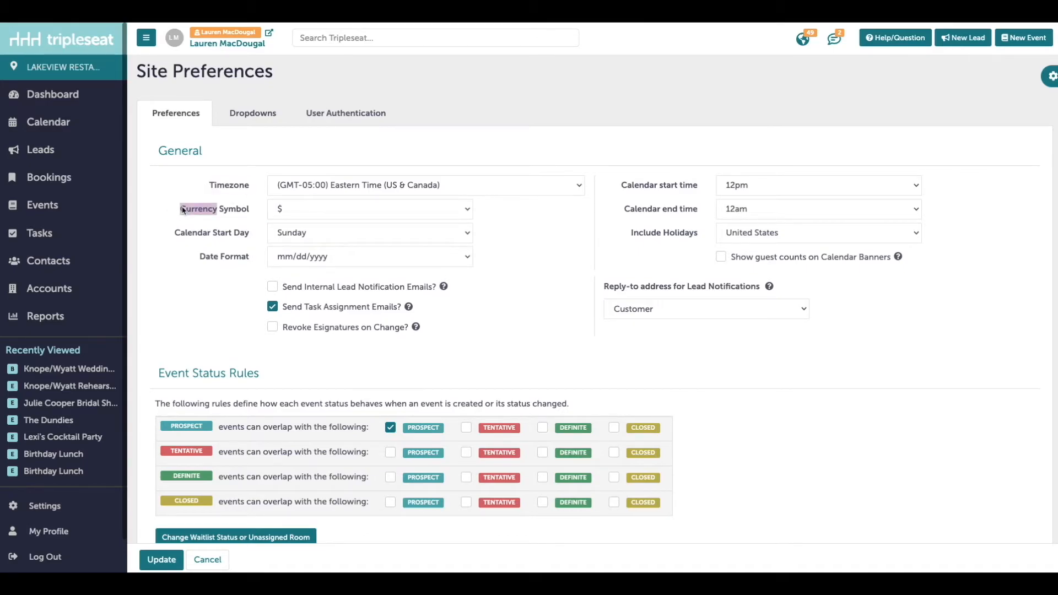
click(156, 254)
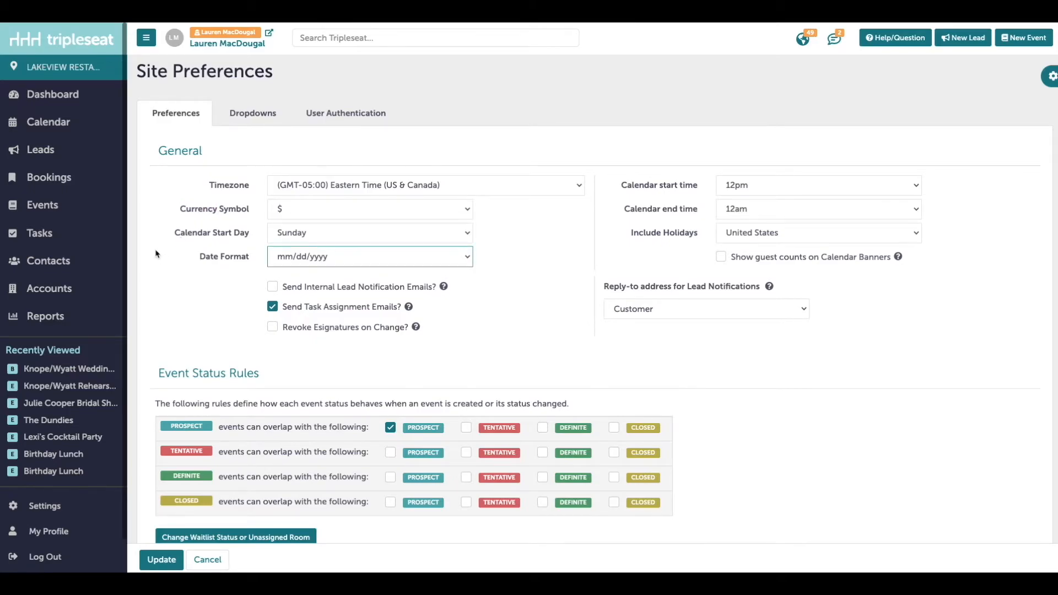
drag(213, 234, 244, 236)
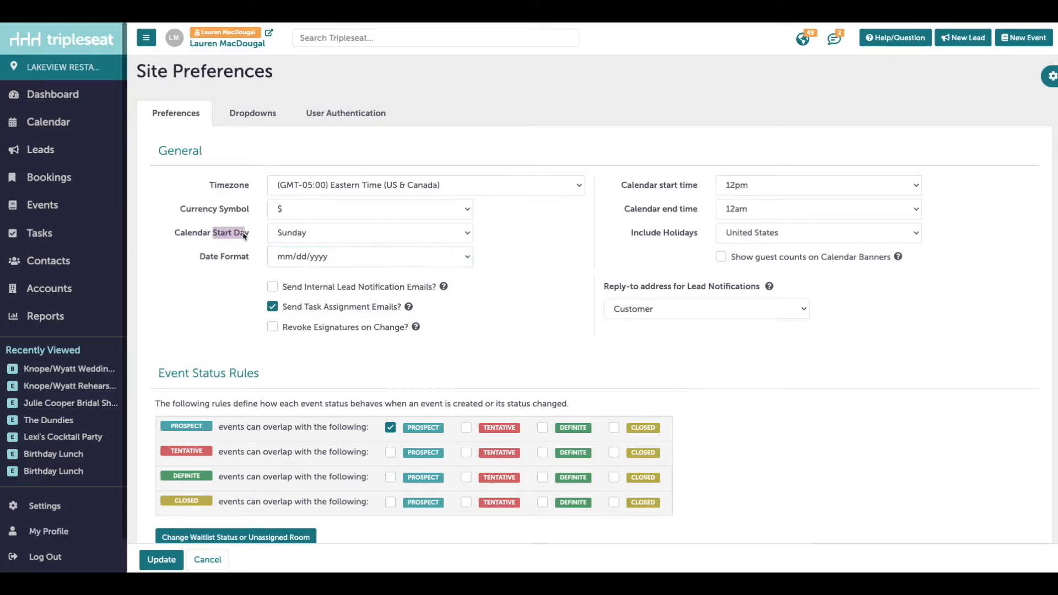
drag(662, 188, 710, 213)
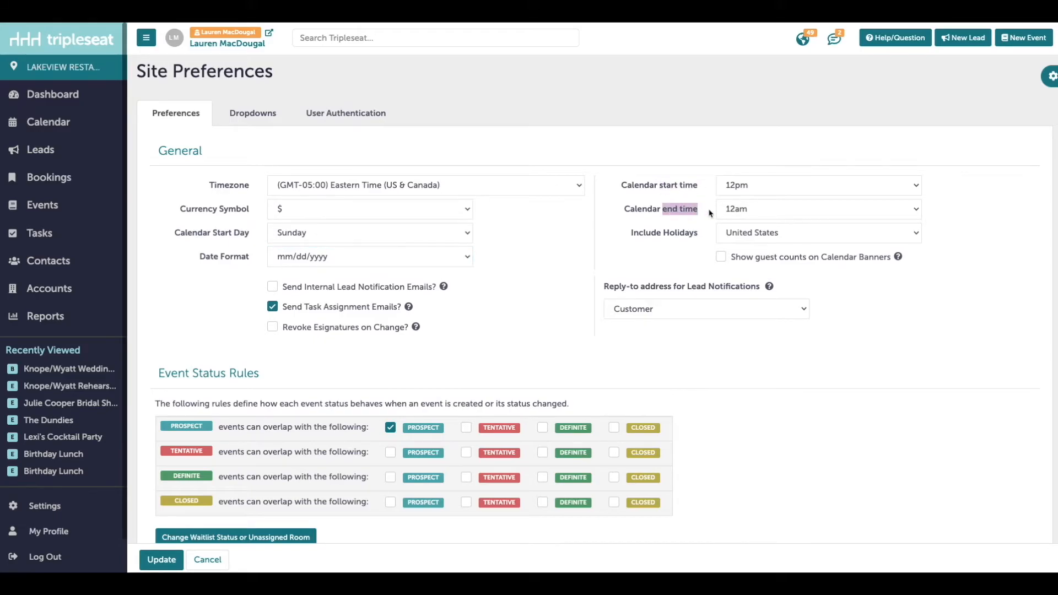
double_click(671, 237)
click(669, 246)
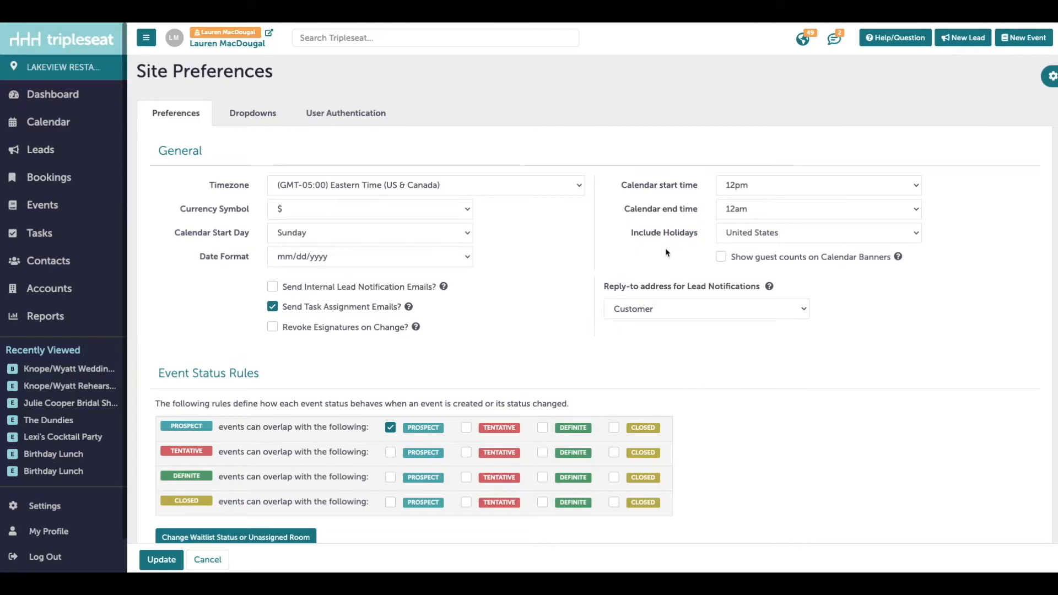
Toggle guest counts on calendar banners on and off, then enable internal lead notification emails
click(721, 257)
click(721, 257)
drag(201, 258, 253, 267)
click(222, 274)
click(297, 293)
Turn internal lead notifications off, toggle Revoke Esignatures on Change on and off, and review Event Status Rules
click(340, 289)
click(305, 333)
click(340, 329)
scroll(263, 310, down, 1)
drag(260, 298, 156, 300)
click(309, 286)
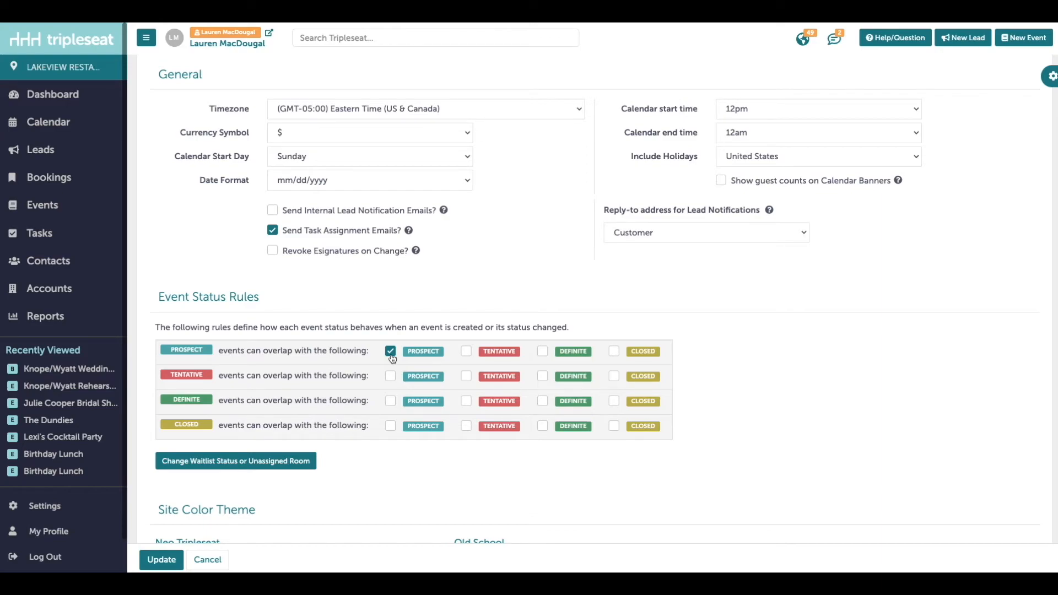
Select the purple Neo Tripleseat site colour theme and save the preferences
scroll(371, 451, down, 4)
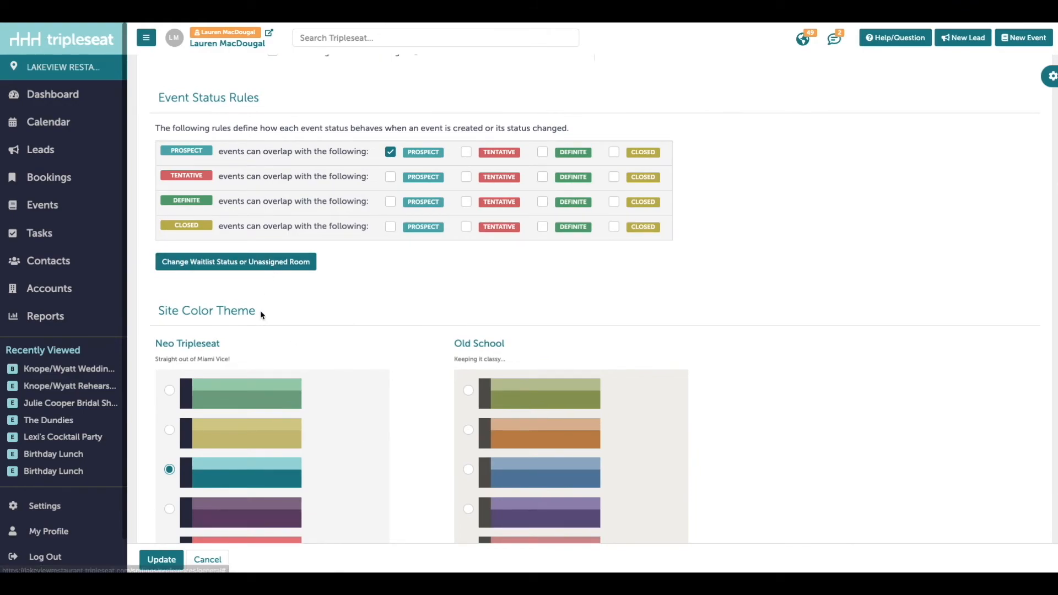
scroll(259, 309, down, 3)
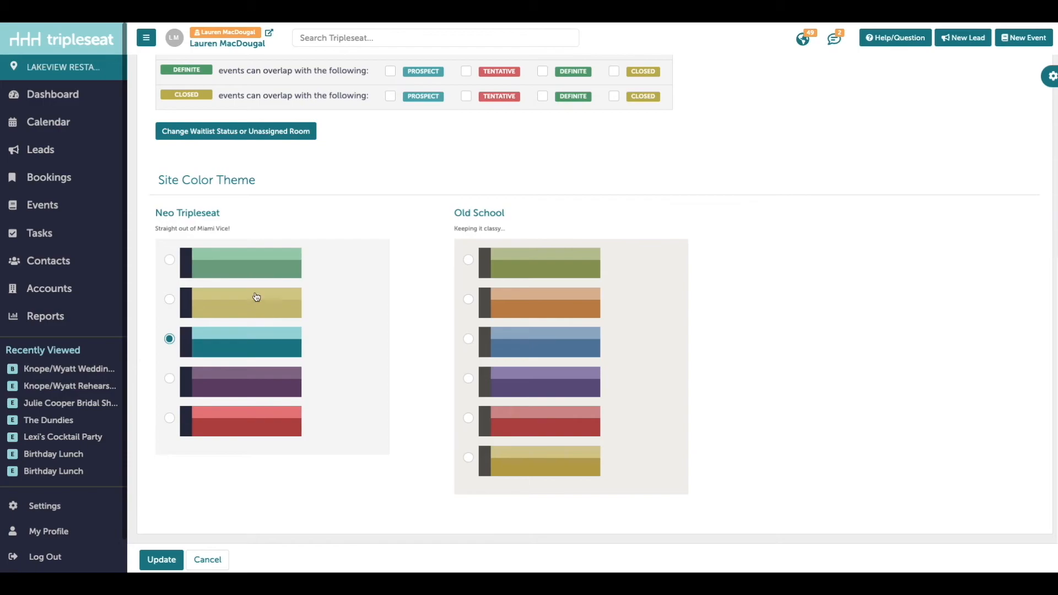
triple_click(213, 175)
click(259, 173)
click(169, 378)
click(169, 566)
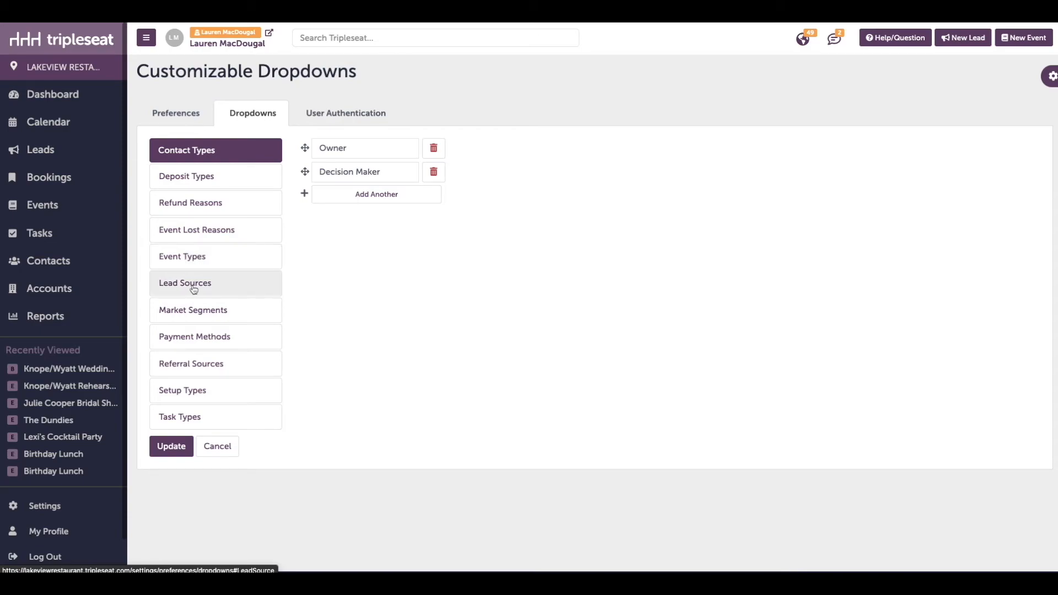
Review the Event Lost Reasons entries, such as Went to competitor, then bring up the Support dialog
click(215, 227)
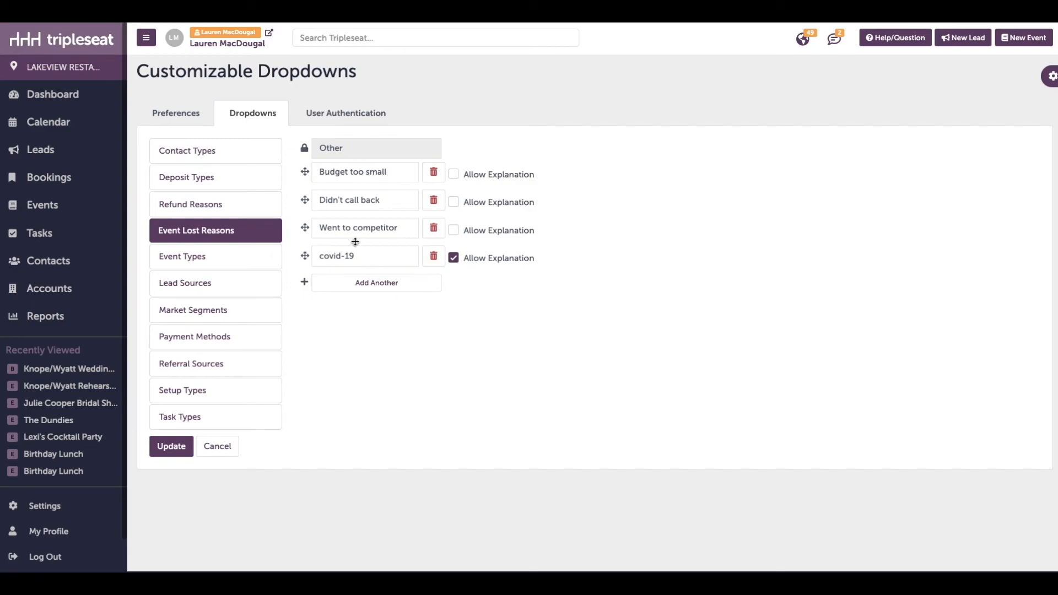
drag(401, 227, 294, 220)
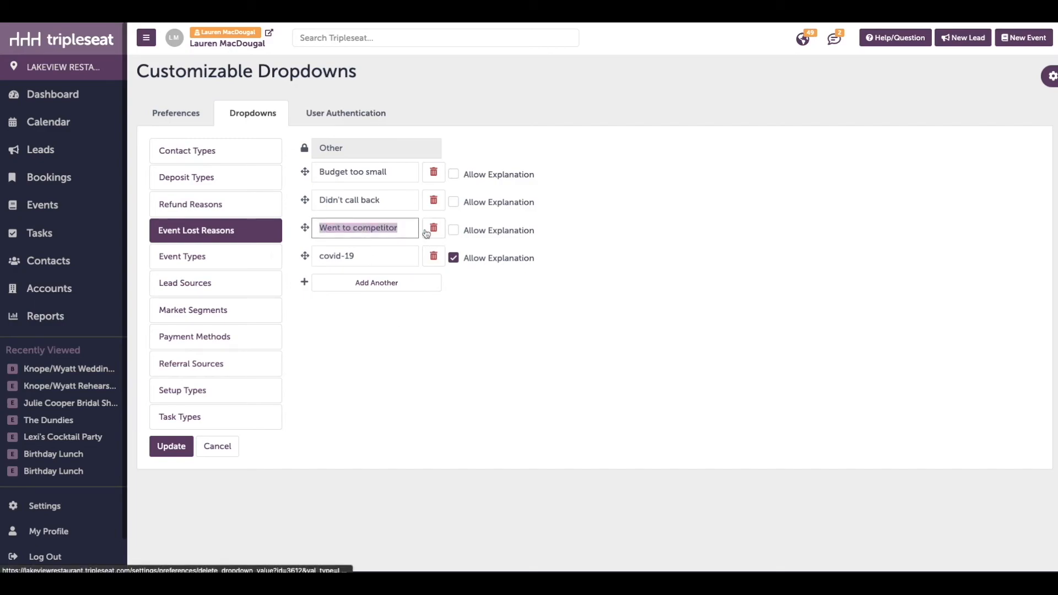
click(369, 330)
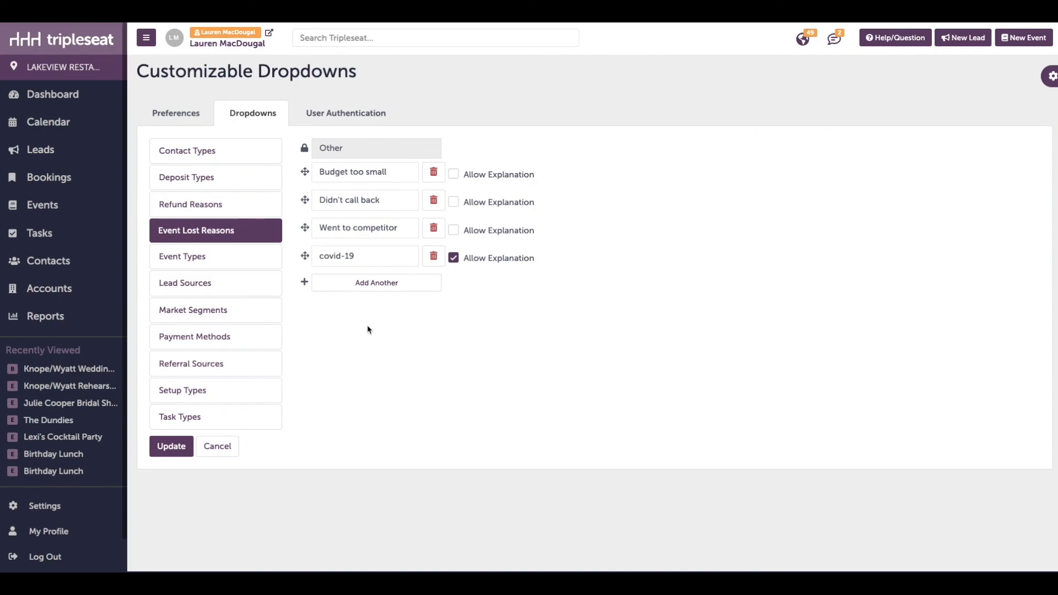
click(896, 43)
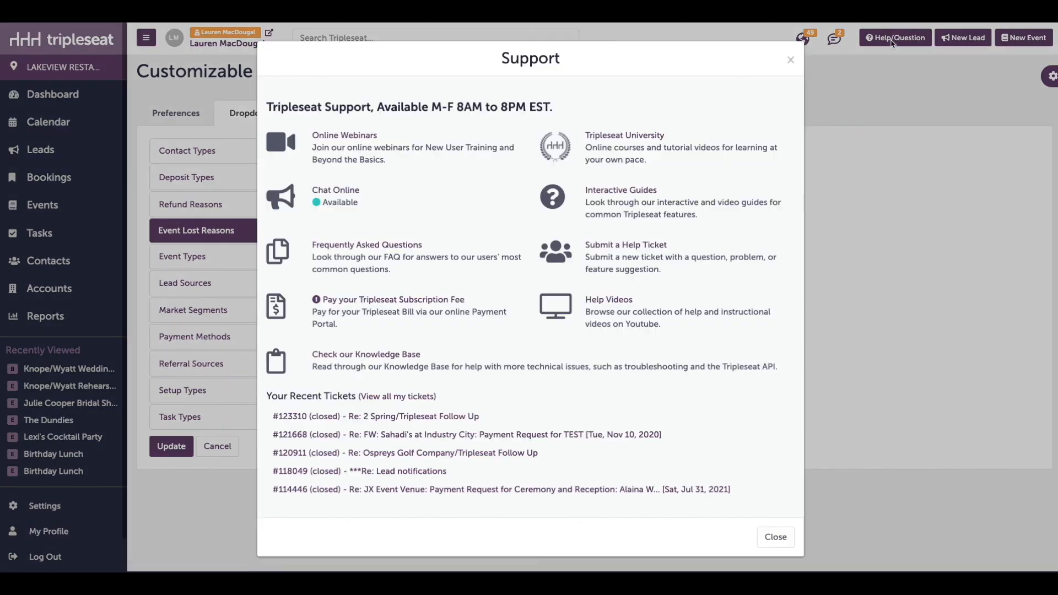